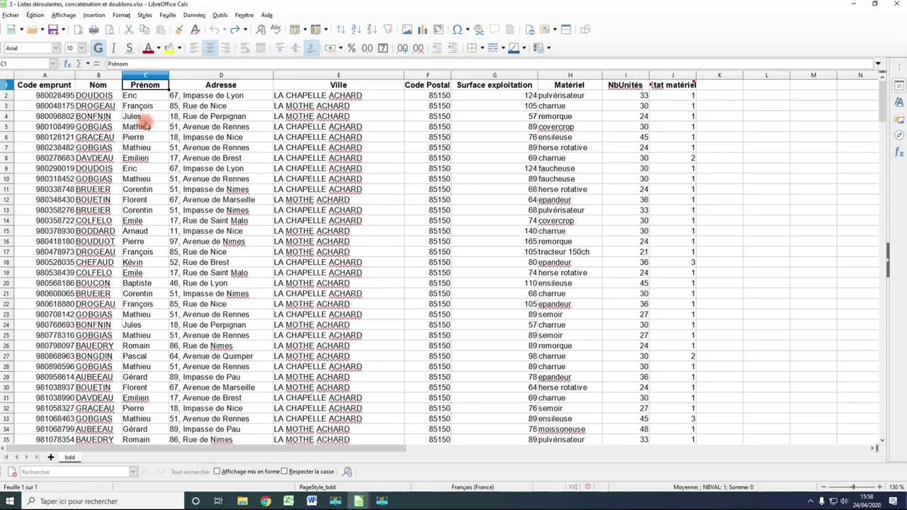
# Set up a standard filter on the Nom and Prénom columns (B and C) with the criterion Nom = Non vide.
pyautogui.moveTo(102, 75); pyautogui.dragTo(141, 83)
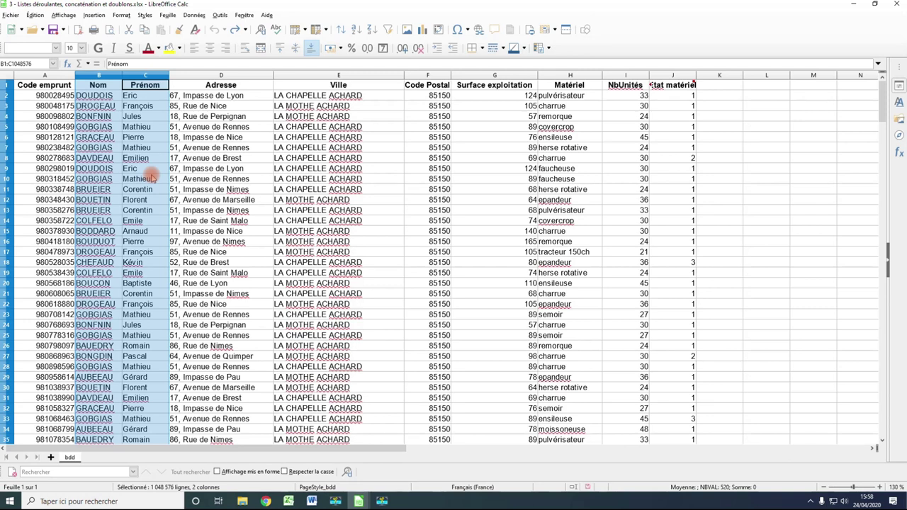
pyautogui.click(195, 16)
pyautogui.moveTo(224, 78)
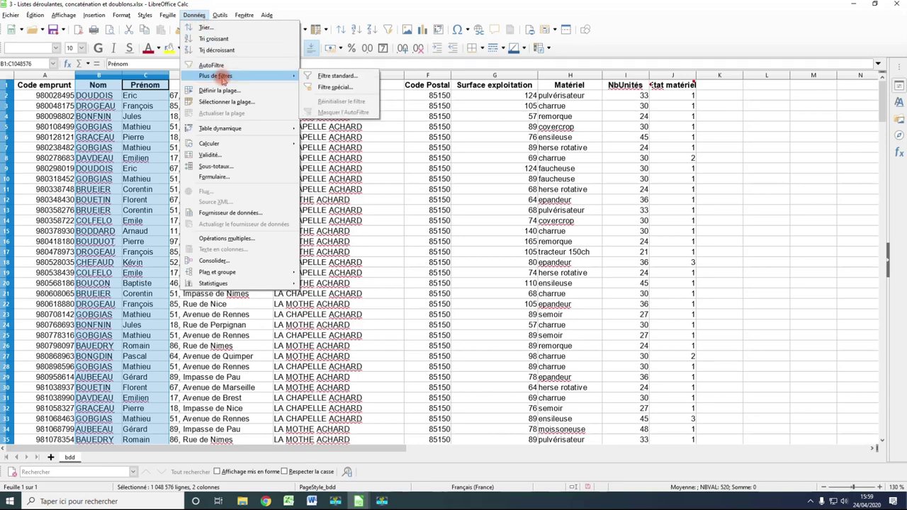
pyautogui.click(334, 76)
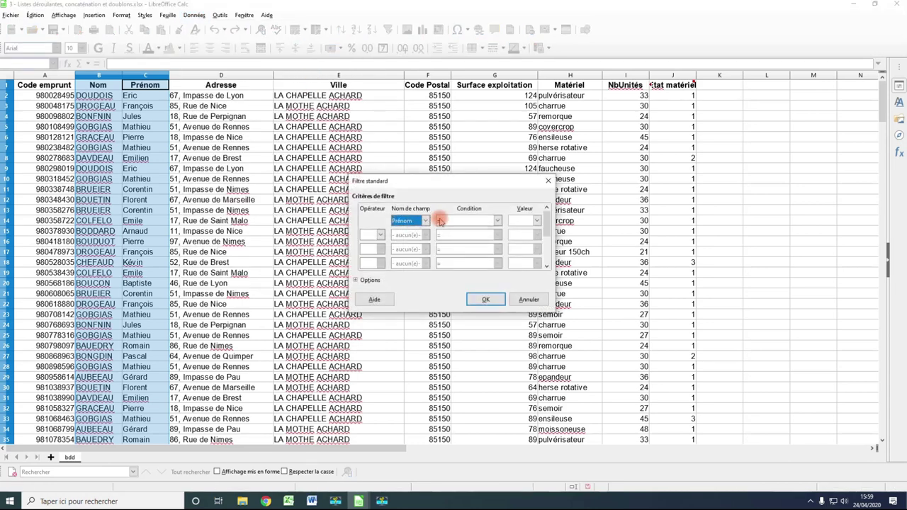
pyautogui.click(414, 220)
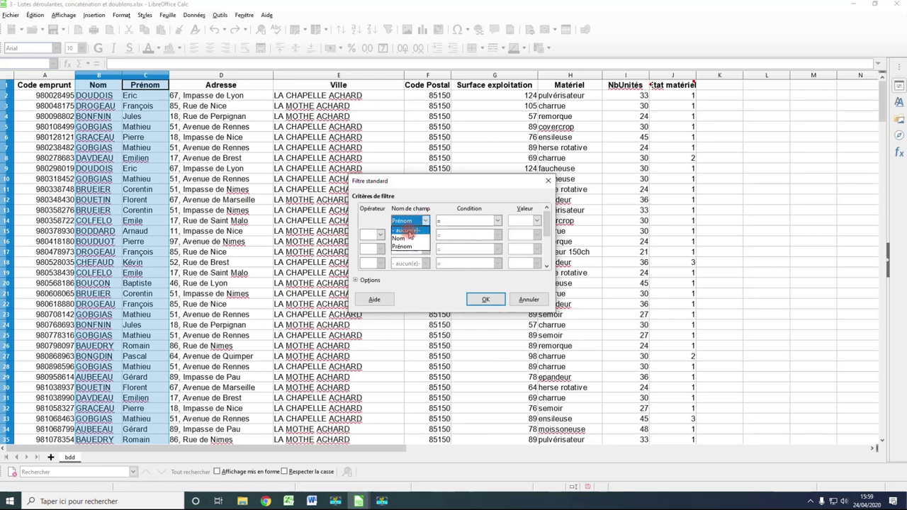
pyautogui.click(405, 239)
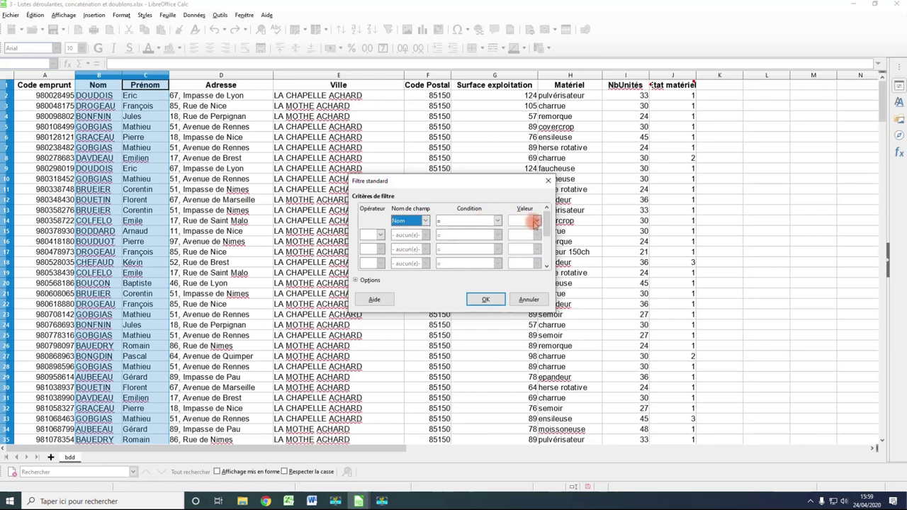
pyautogui.click(536, 221)
pyautogui.click(521, 230)
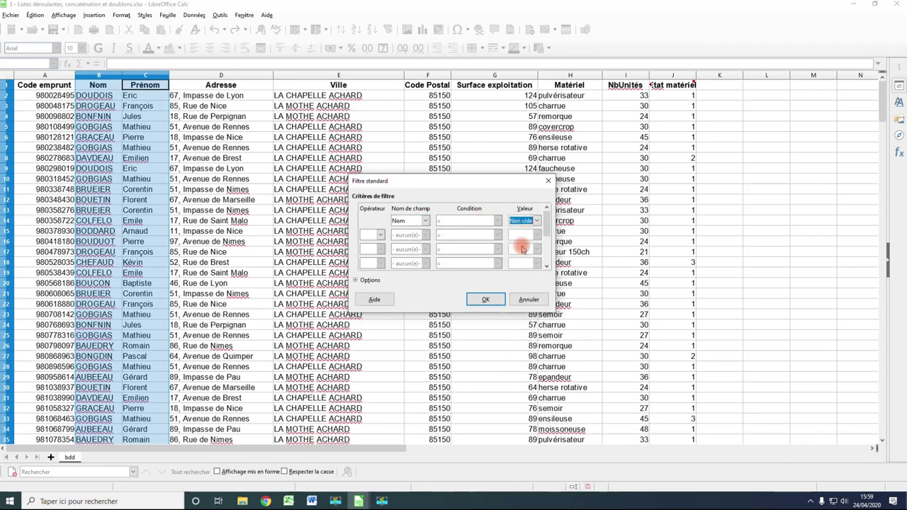
# Apply the filter with Sans doublons enabled, copying the results to cell A1 of a new sheet.
pyautogui.click(356, 280)
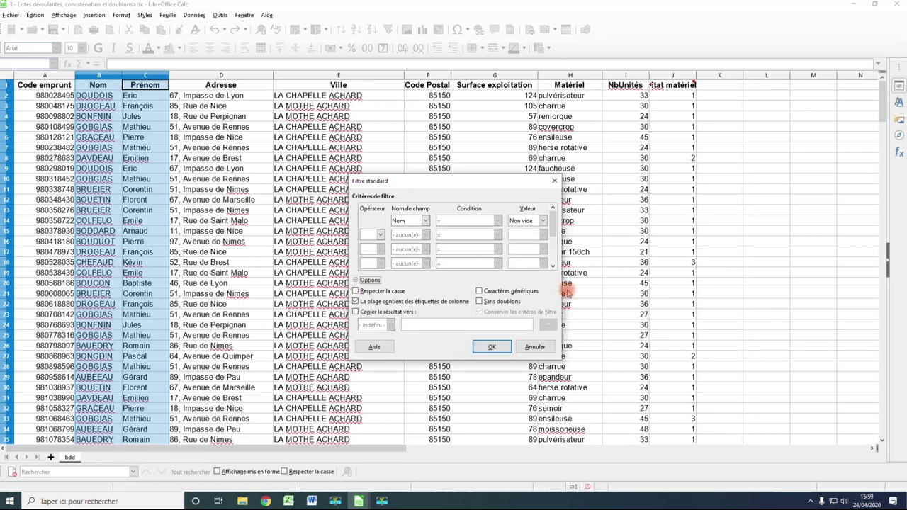
pyautogui.click(487, 303)
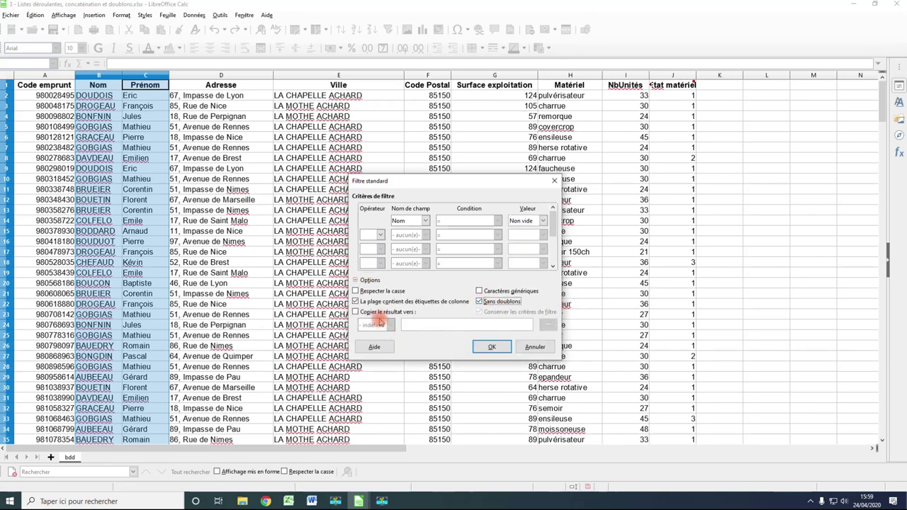
pyautogui.click(372, 316)
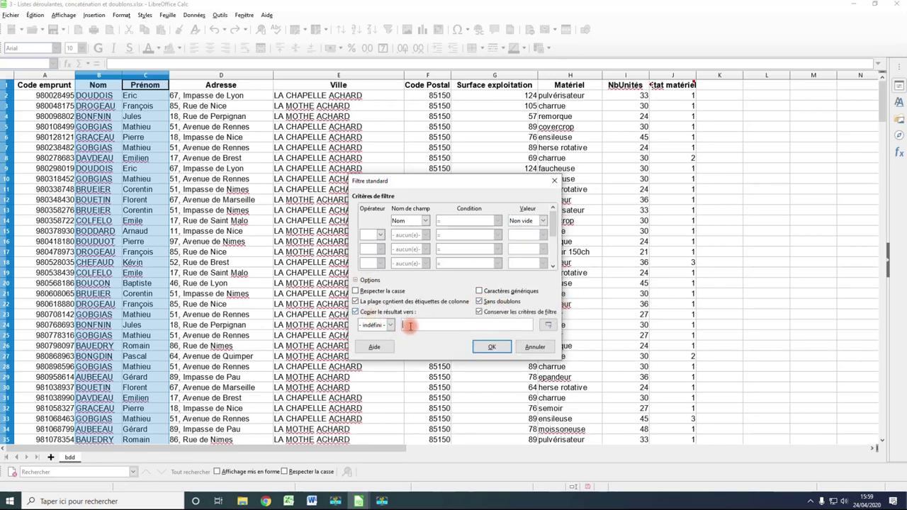
pyautogui.click(50, 457)
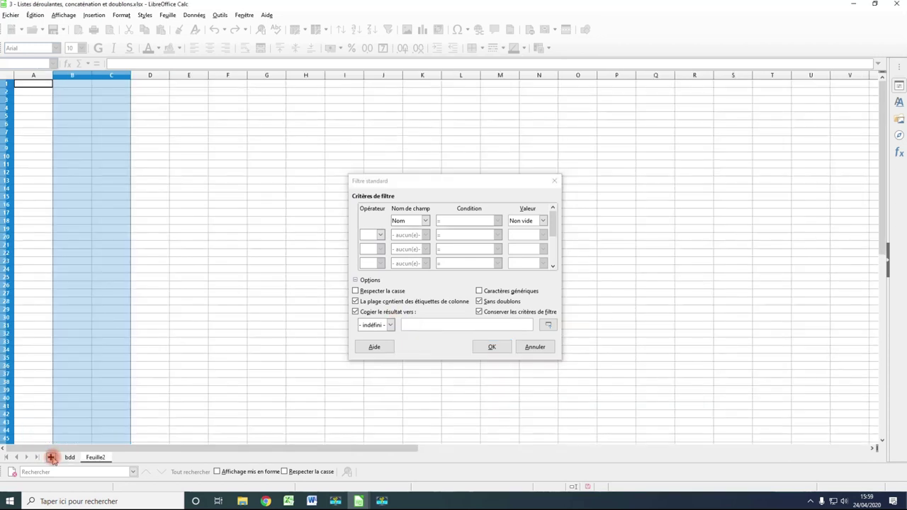
pyautogui.click(34, 85)
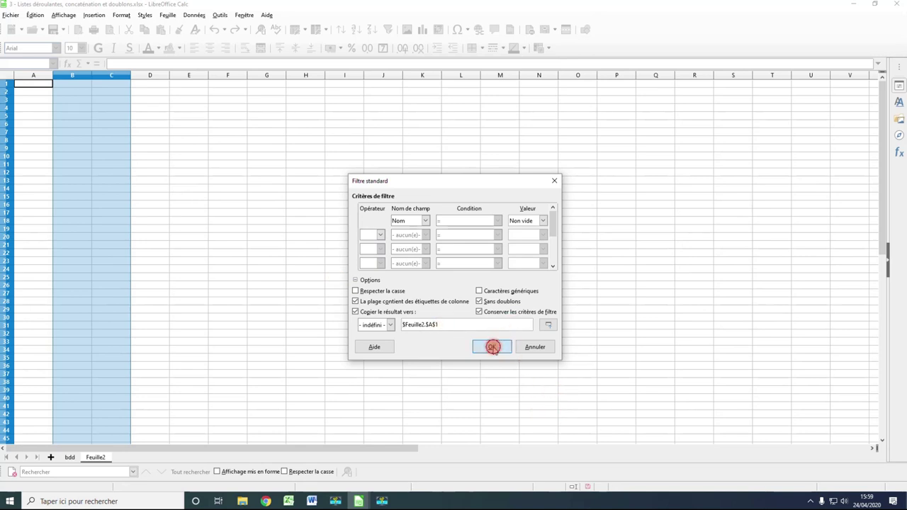
pyautogui.click(490, 345)
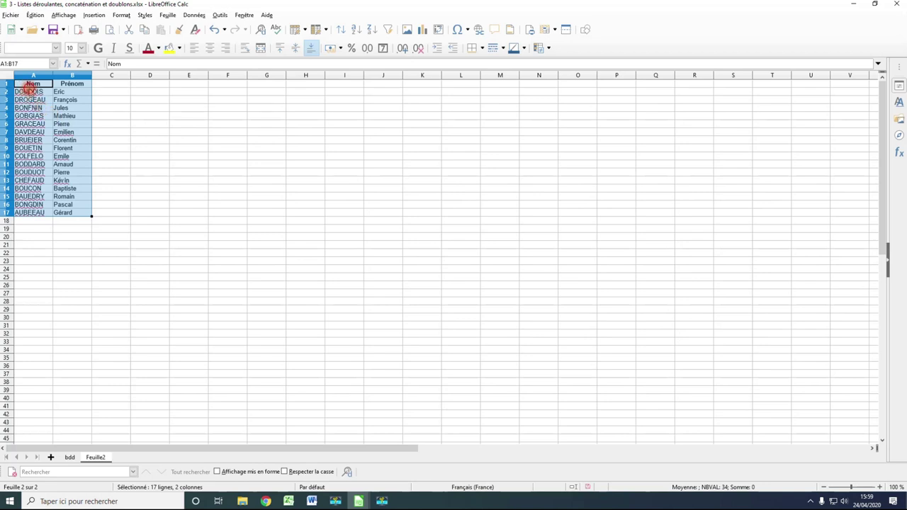
pyautogui.click(31, 92)
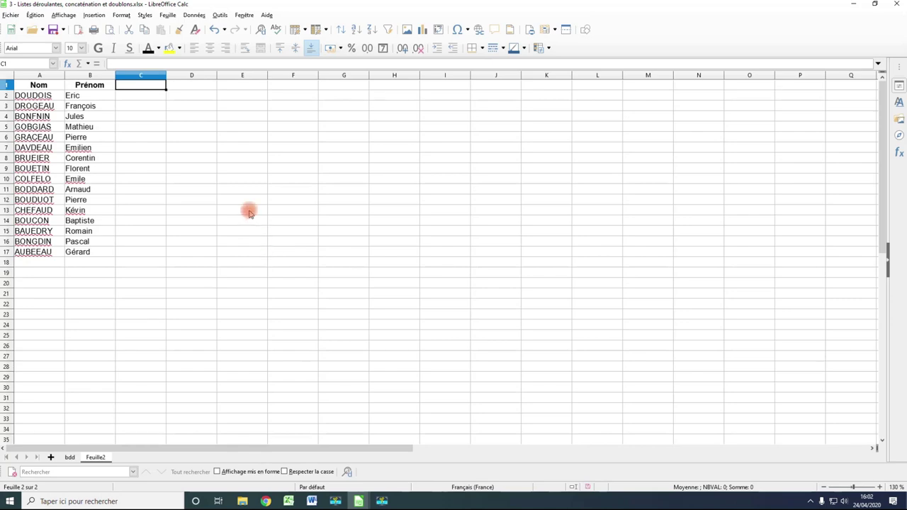
# Enter the header "Prénom et Nom" in cell C1 of Feuille2.
pyautogui.scroll(5, 182, 136)
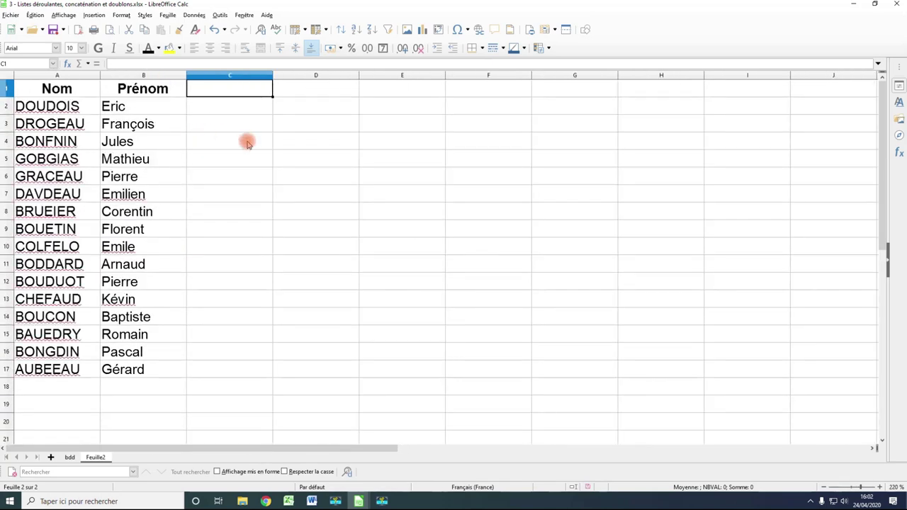
pyautogui.doubleClick(229, 91)
pyautogui.write('Prénom et Nom')
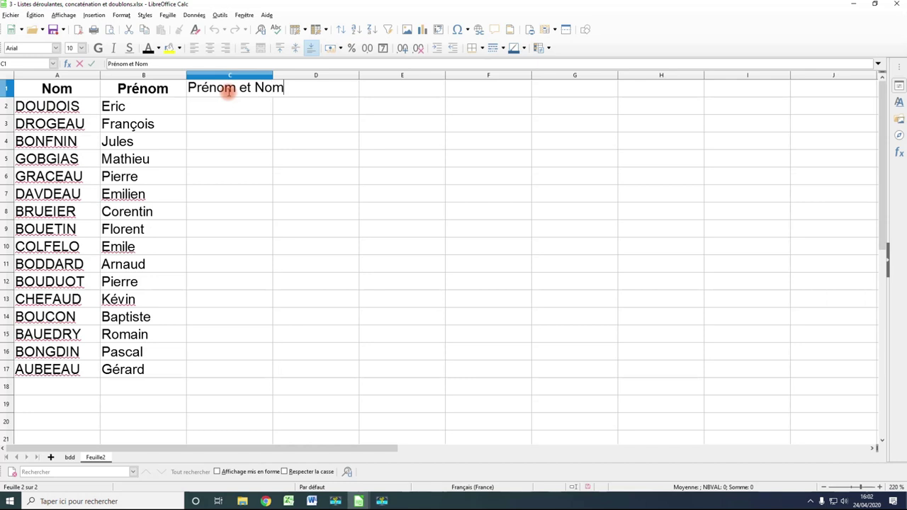
pyautogui.press('Return')
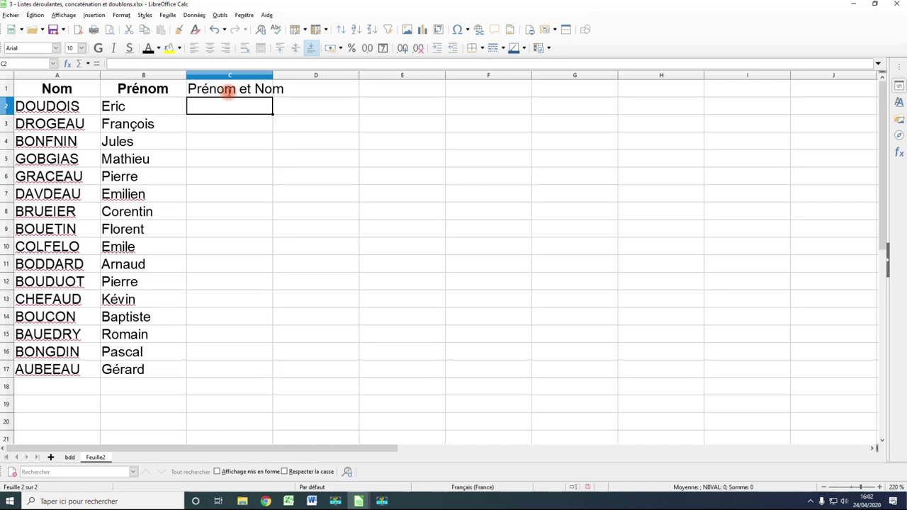
# Join the first name and surname in cell C2 with the formula =B2&A2 and widen column C to fit.
pyautogui.write('=')
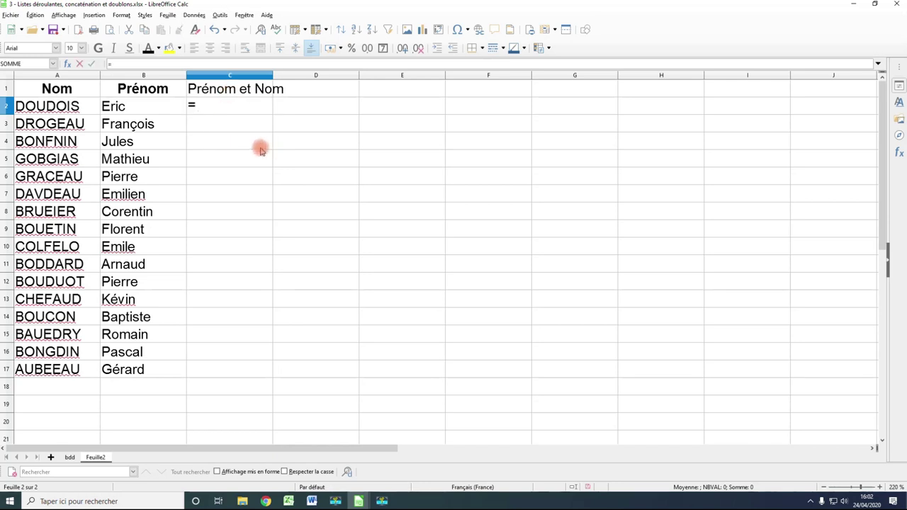
pyautogui.click(125, 106)
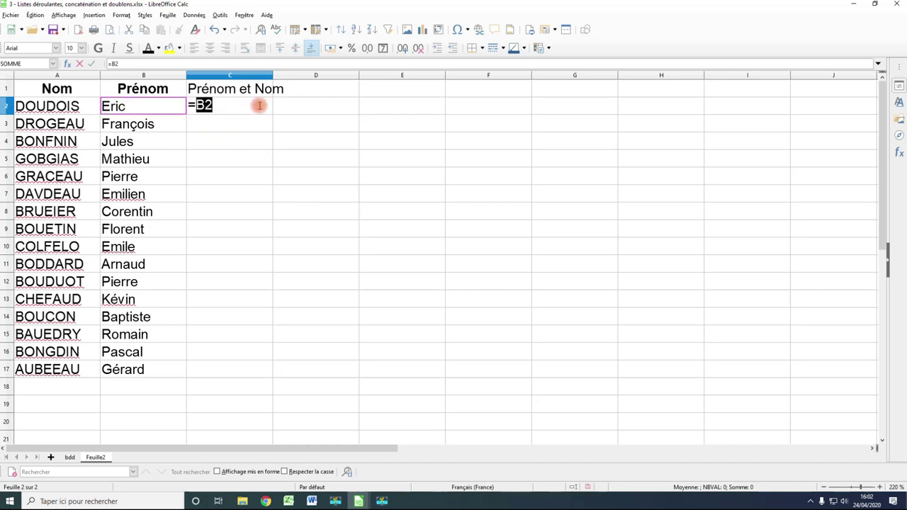
pyautogui.write('&')
pyautogui.click(72, 106)
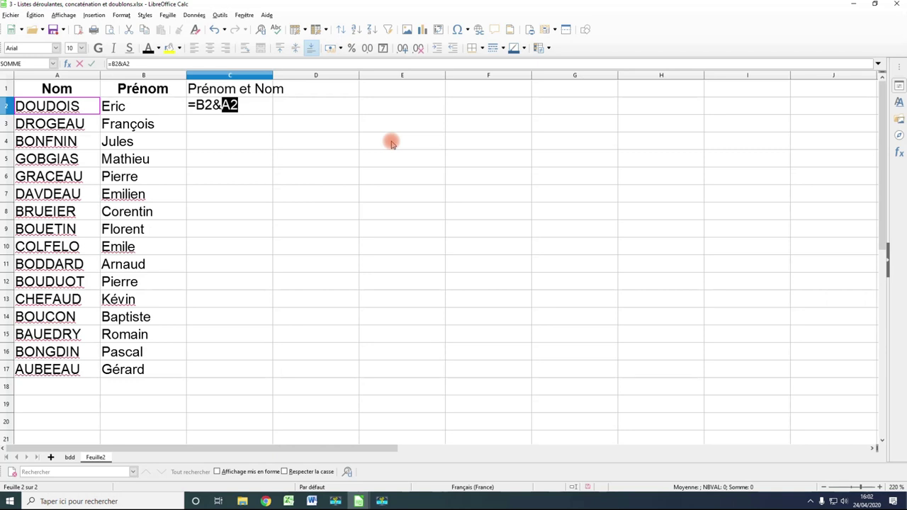
pyautogui.press('Return')
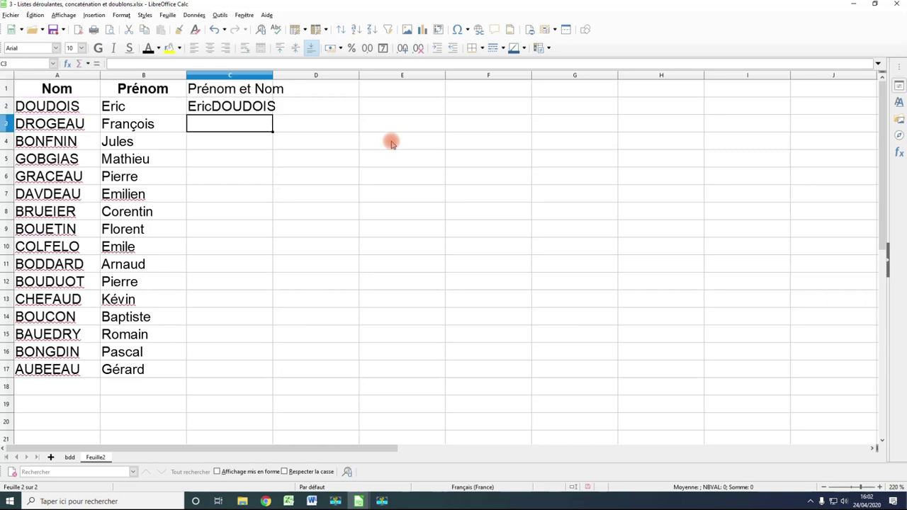
pyautogui.click(275, 74)
pyautogui.moveTo(273, 74); pyautogui.dragTo(304, 75)
# Edit the formula in C2 to =B2&" "&A2 so a space separates the first name and surname.
pyautogui.click(263, 105)
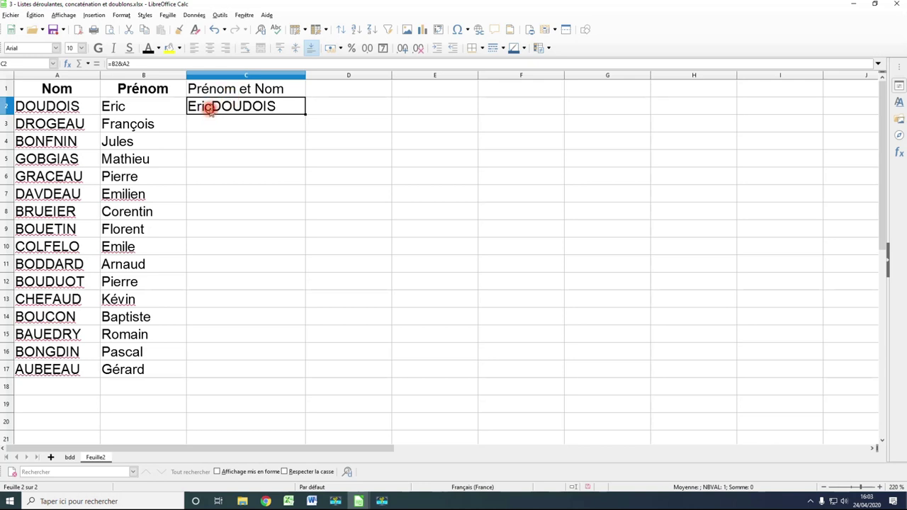
pyautogui.doubleClick(206, 107)
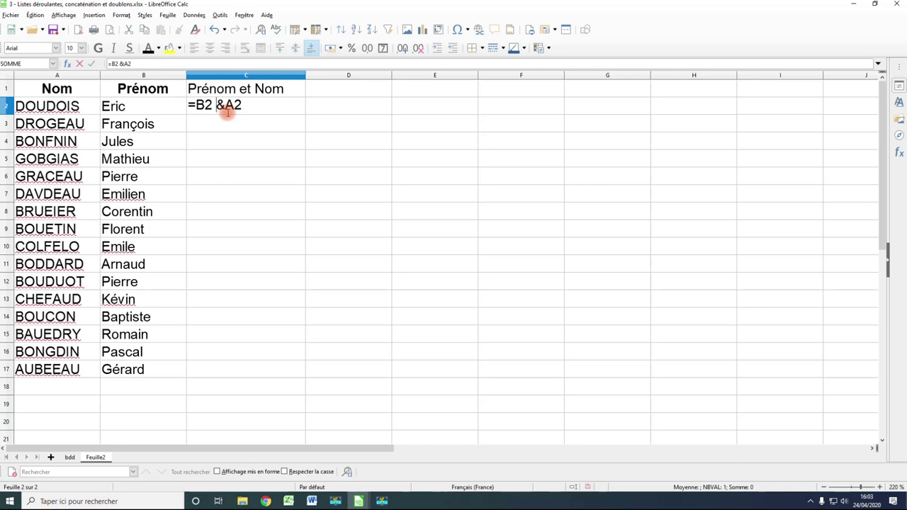
pyautogui.press('BackSpace')
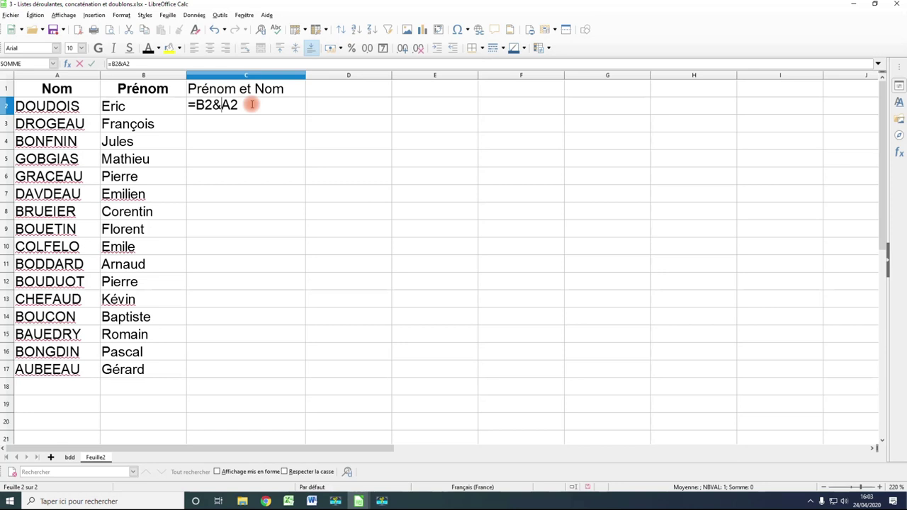
pyautogui.write('" "')
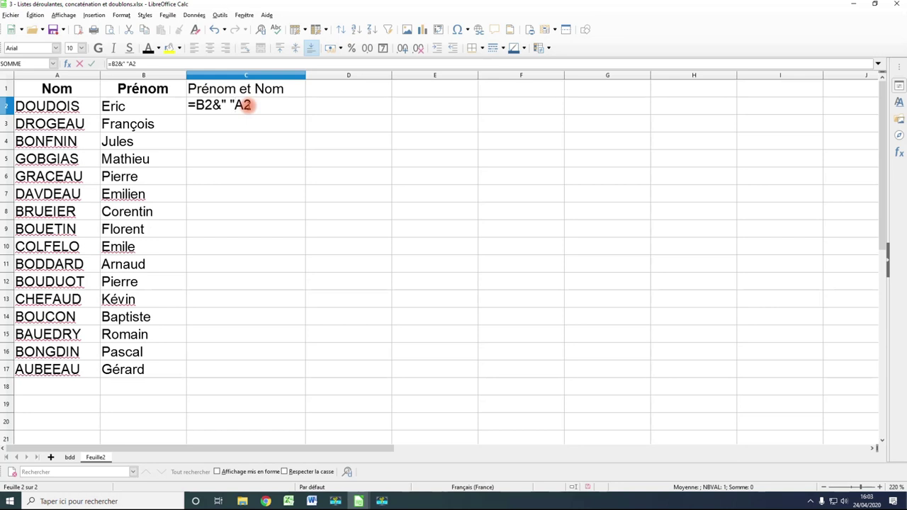
pyautogui.write('&')
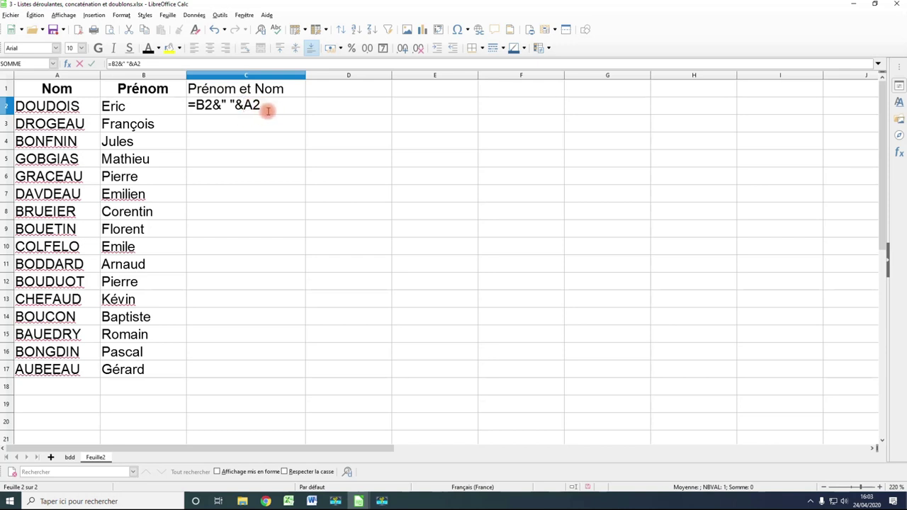
pyautogui.click(269, 101)
pyautogui.press('Return')
# Fill the C2 formula down to C17 and widen column C to fit the longest name.
pyautogui.click(276, 105)
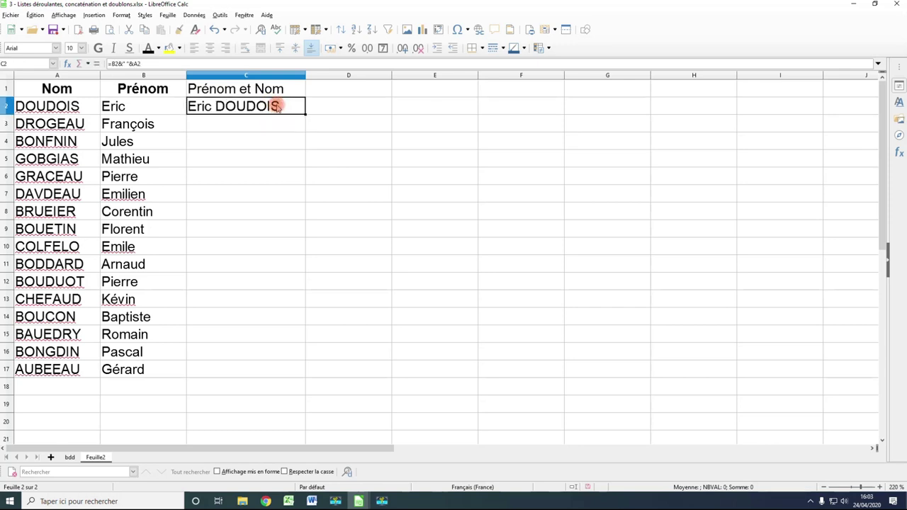
pyautogui.doubleClick(305, 113)
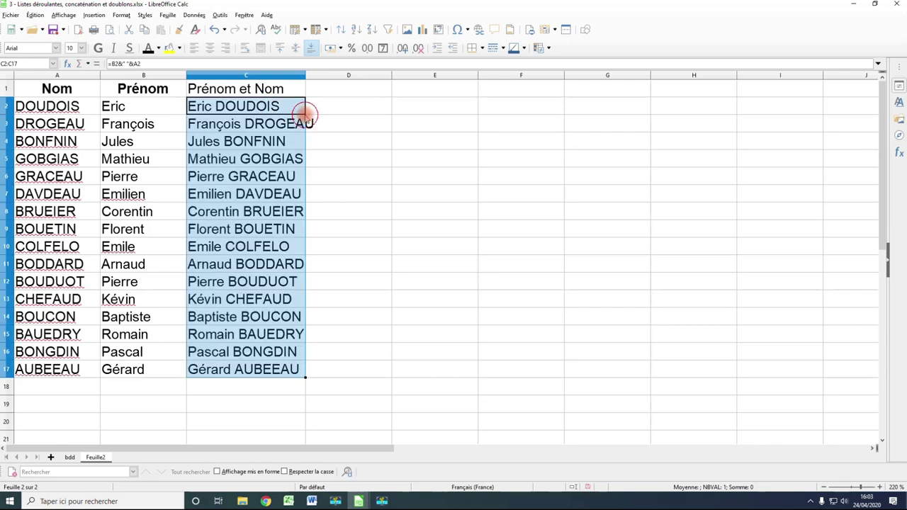
pyautogui.click(262, 158)
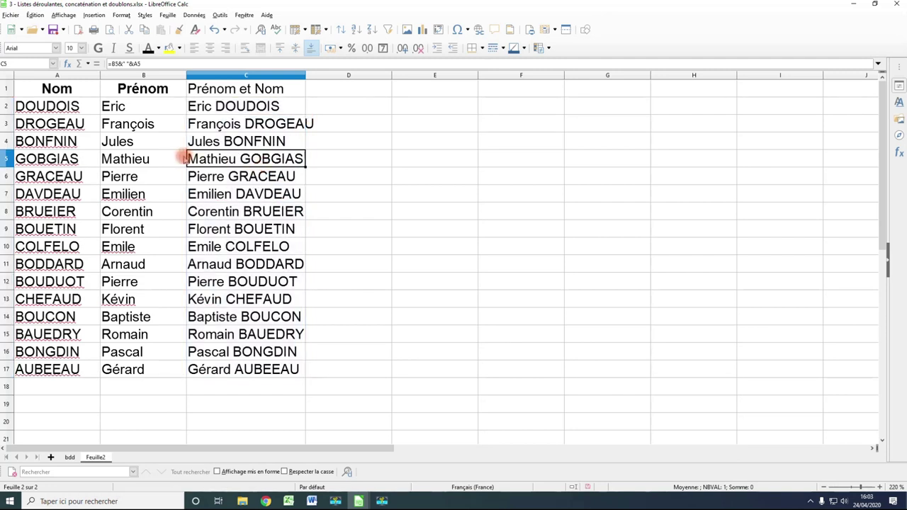
pyautogui.click(157, 158)
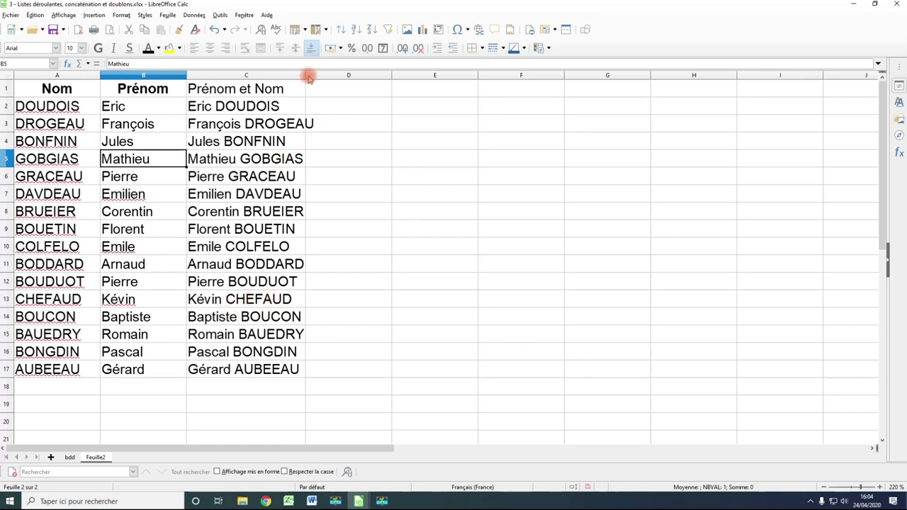
pyautogui.moveTo(305, 76); pyautogui.dragTo(326, 75)
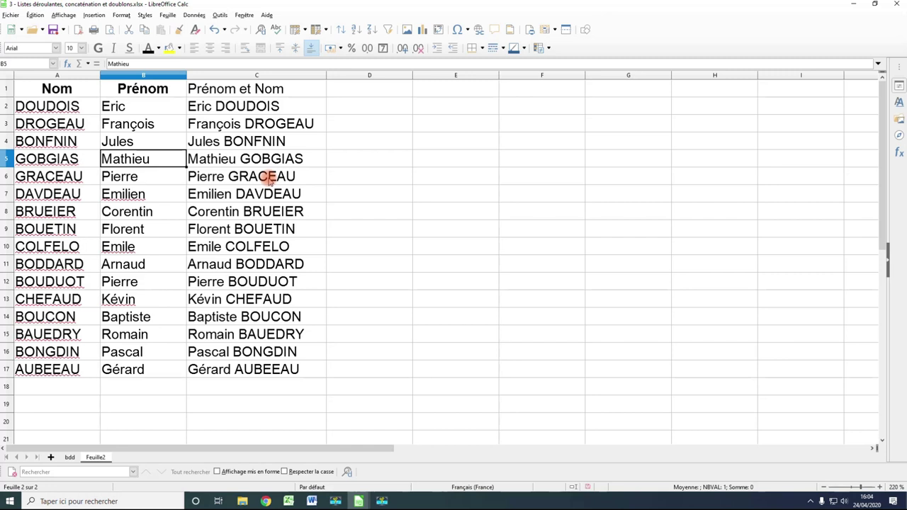
pyautogui.press('F9')
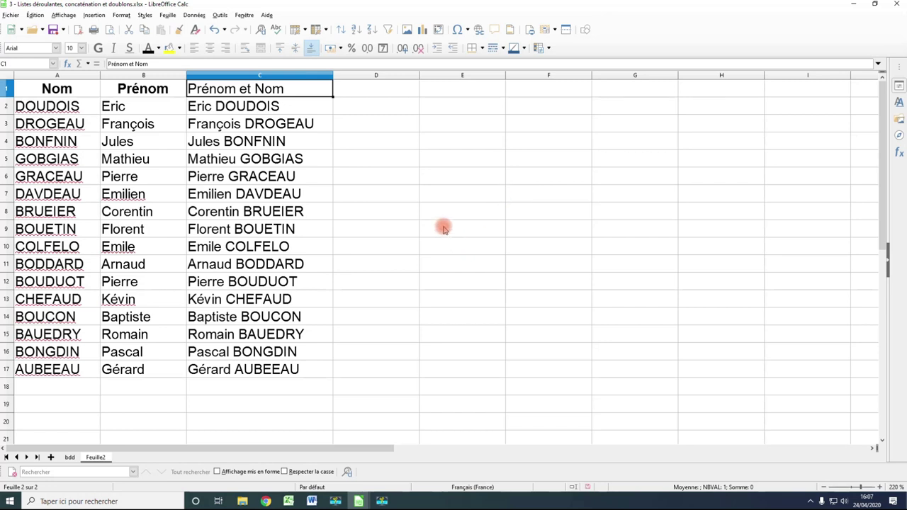
# Add a new sheet after Feuille2 and give its cell A3 a light pink background.
pyautogui.click(51, 457)
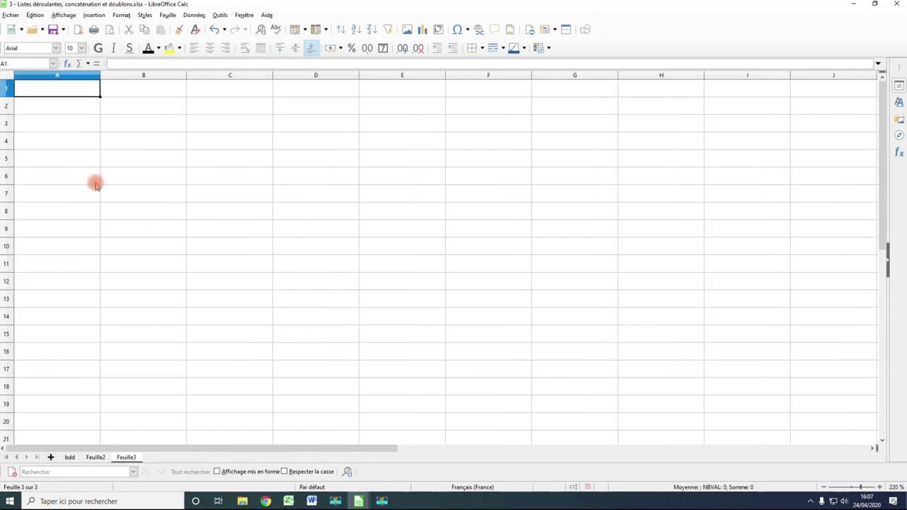
pyautogui.click(76, 122)
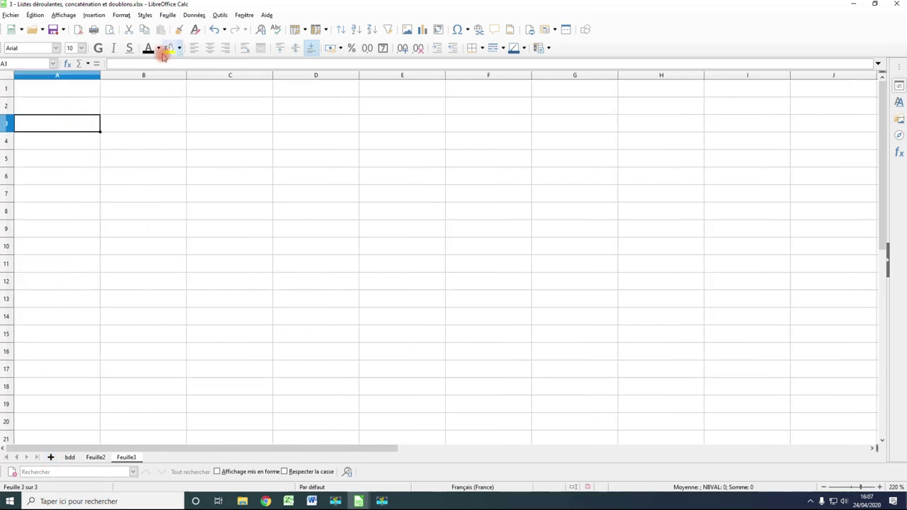
pyautogui.click(179, 49)
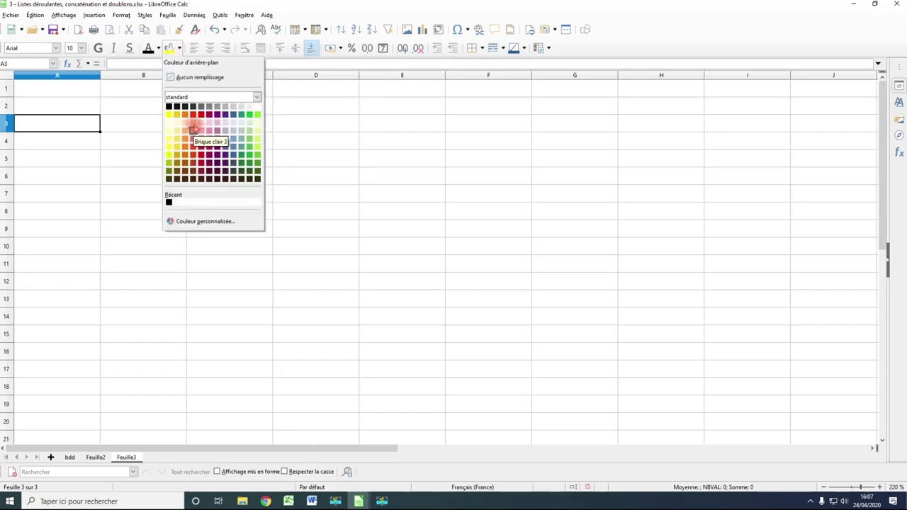
pyautogui.click(185, 134)
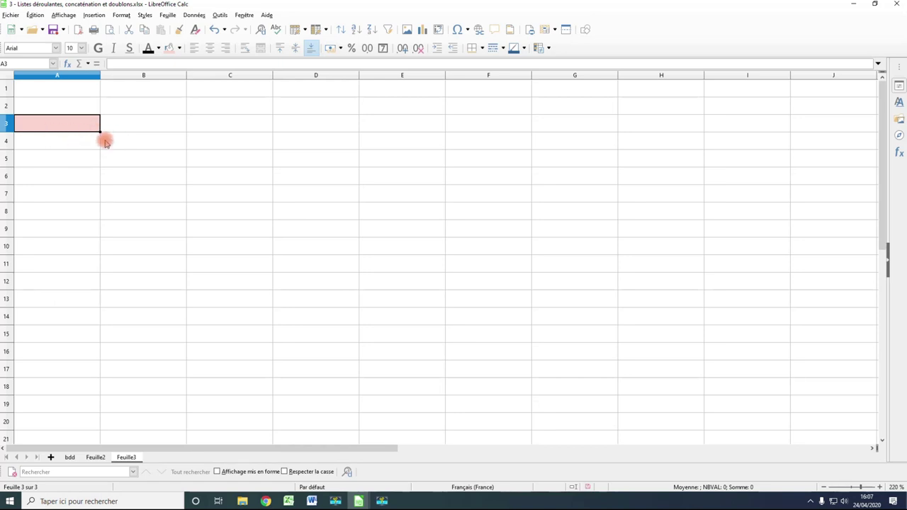
# Give cell A3 a validity rule allowing a cell range (Plage de cellules), with $Feuille2.$C$2:$C$32 as its source.
pyautogui.click(196, 16)
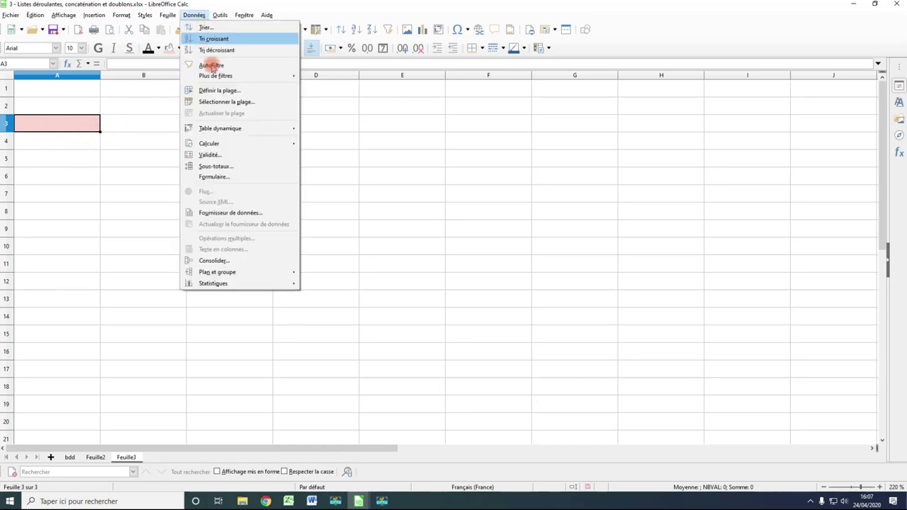
pyautogui.click(232, 154)
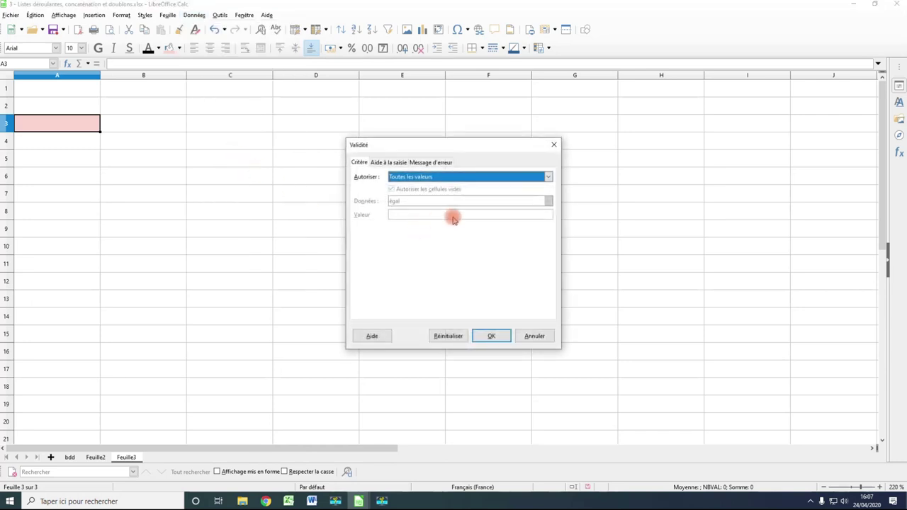
pyautogui.click(547, 177)
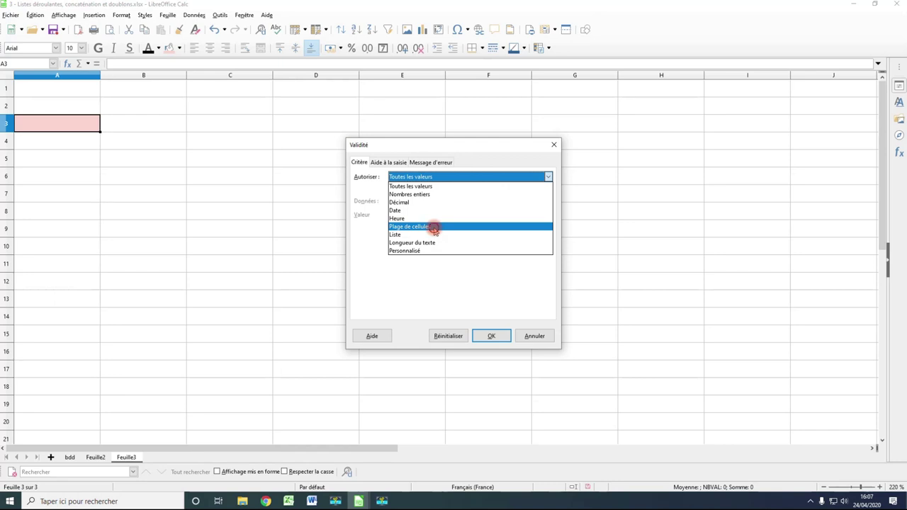
pyautogui.click(433, 227)
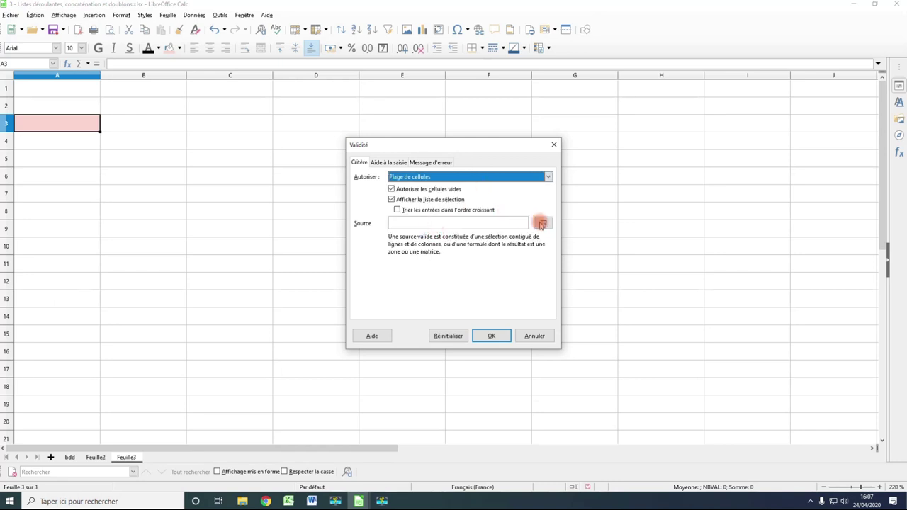
pyautogui.click(461, 224)
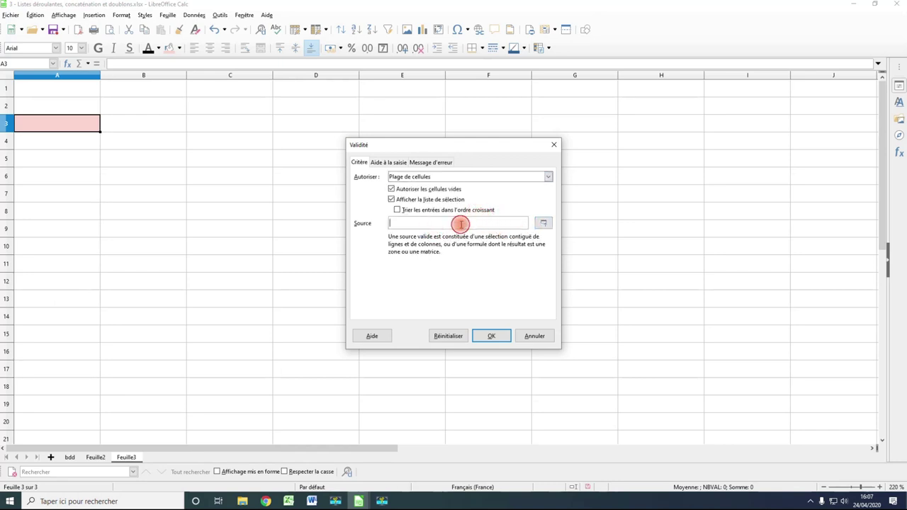
pyautogui.click(95, 457)
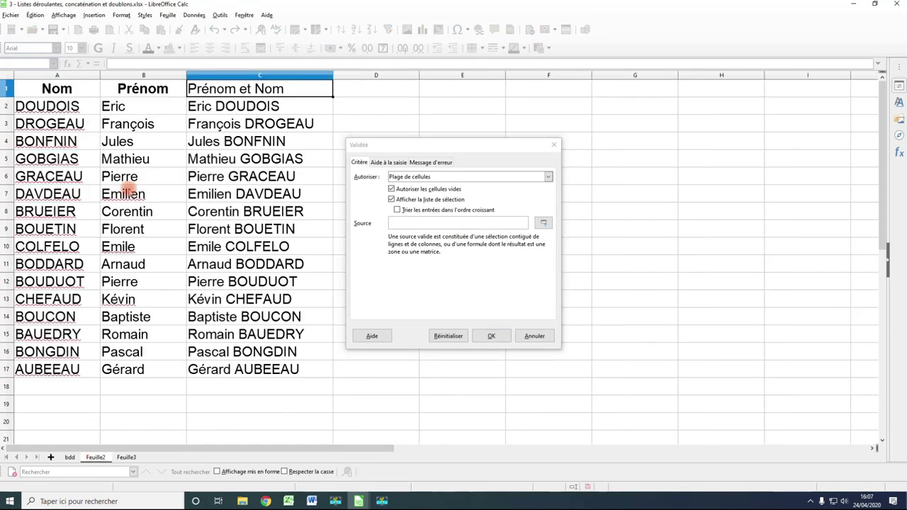
pyautogui.moveTo(240, 107); pyautogui.dragTo(263, 374)
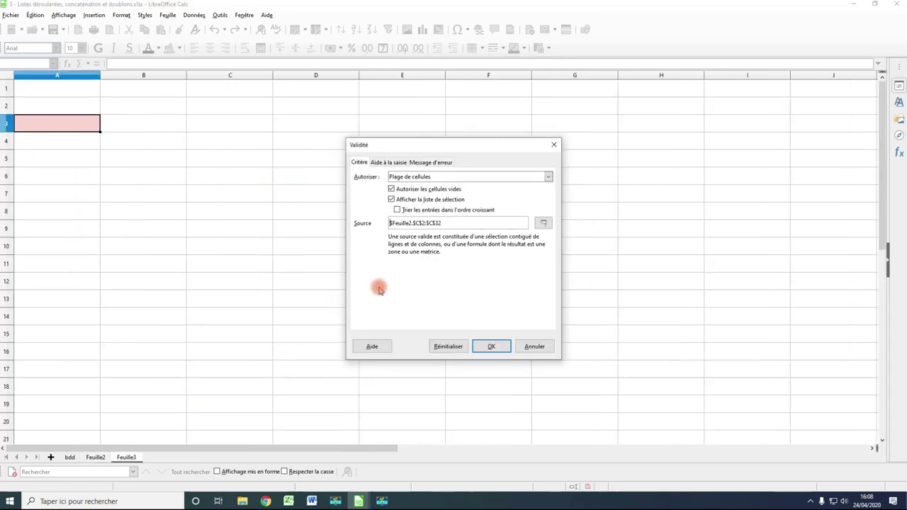
pyautogui.click(490, 346)
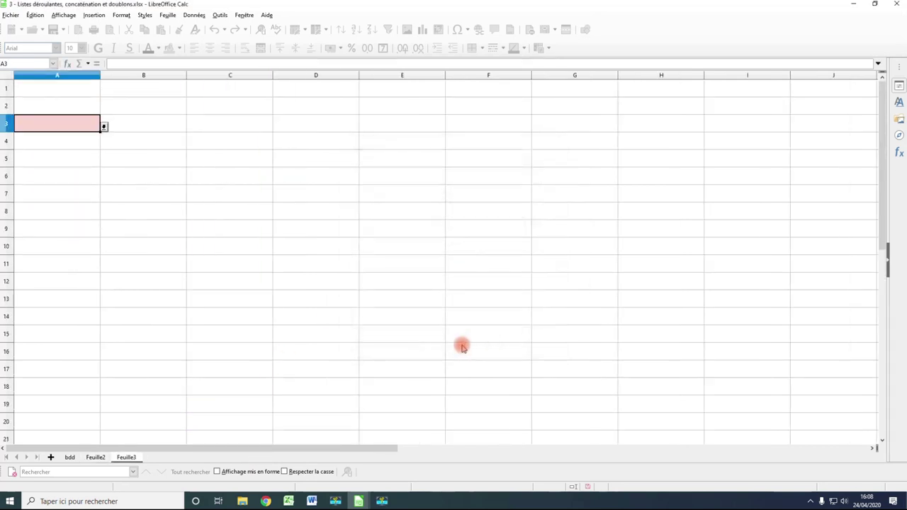
# Choose the fourth full name from the drop-down list in A3 and widen column A to fit it.
pyautogui.click(104, 126)
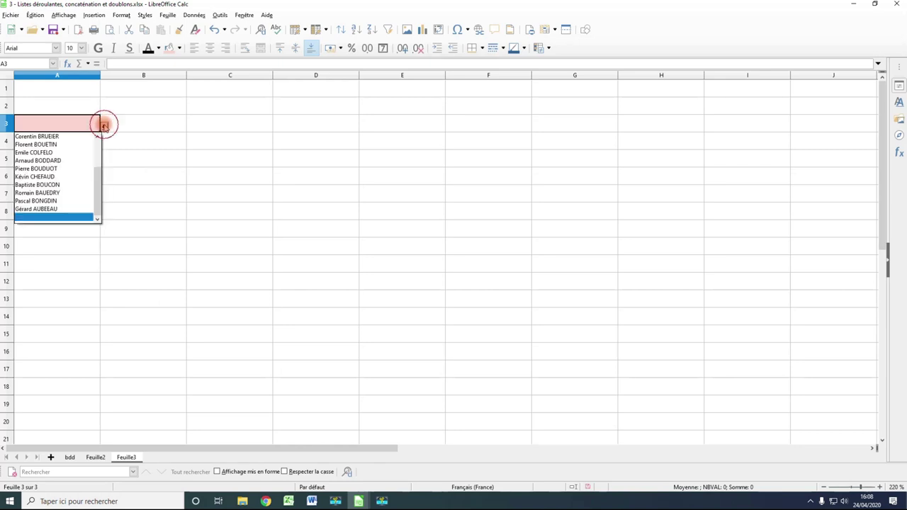
pyautogui.scroll(5, 95, 181)
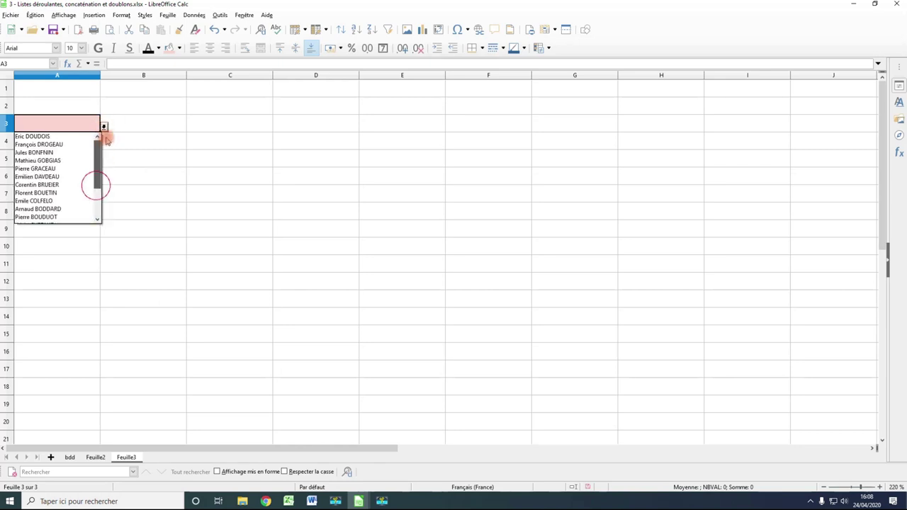
pyautogui.click(58, 161)
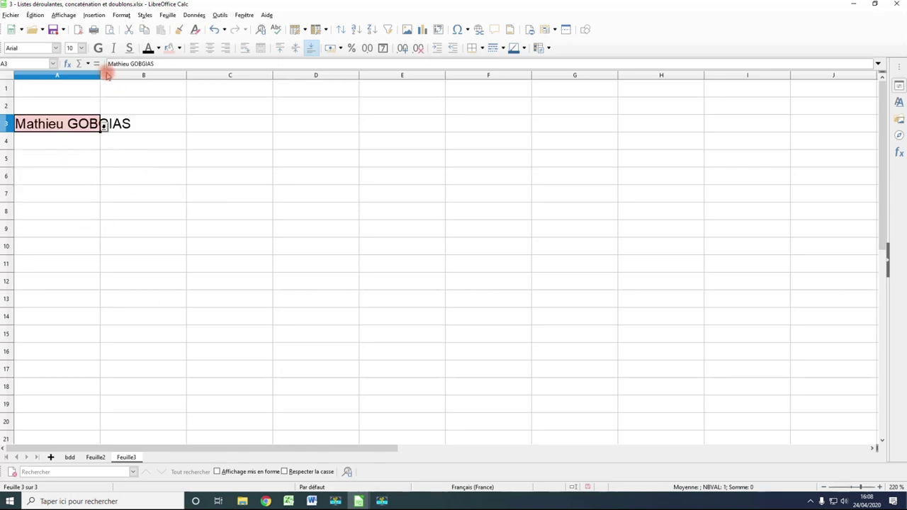
pyautogui.moveTo(100, 77); pyautogui.dragTo(137, 83)
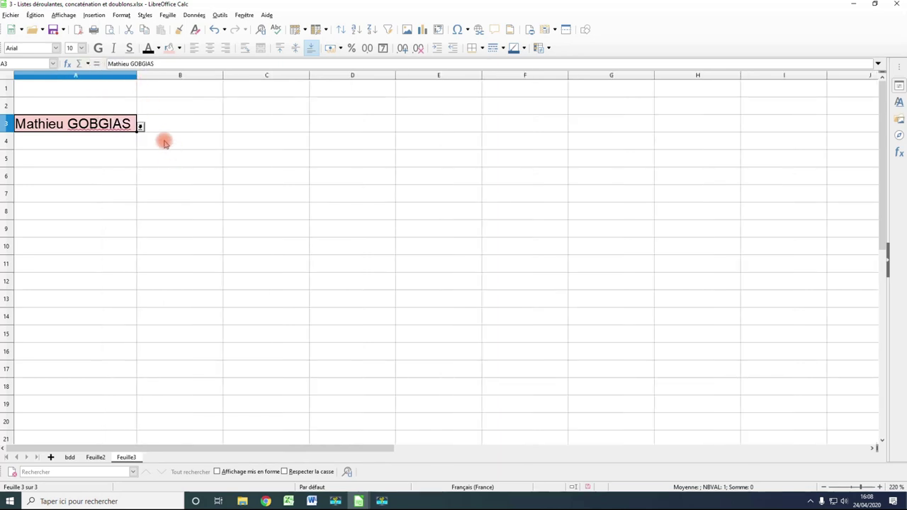